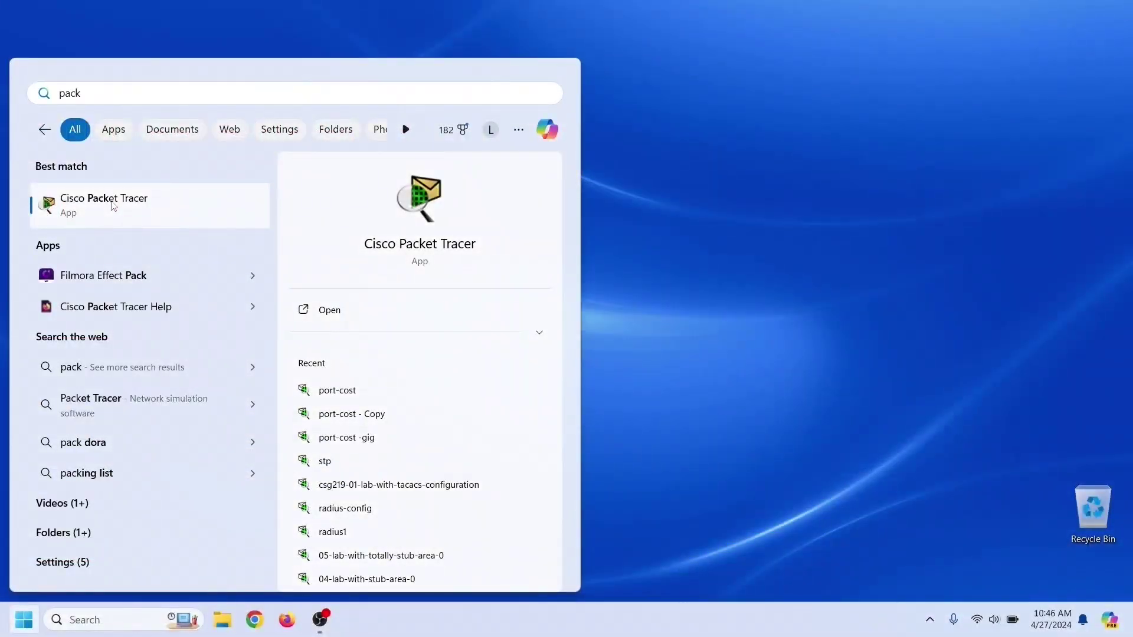
Launch Cisco Packet Tracer from the Start menu search result
{"action": "left_click", "coordinate": [114, 205]}
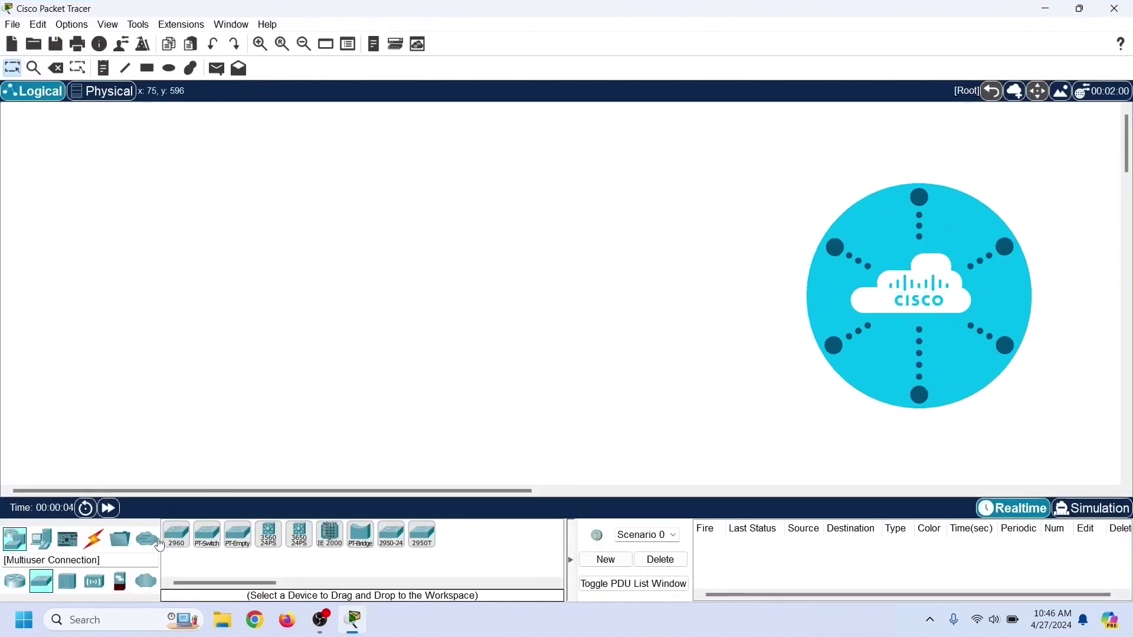
Place three 2960 switches on the logical workspace
{"action": "left_click_drag", "start_coordinate": [176, 534], "coordinate": [319, 283]}
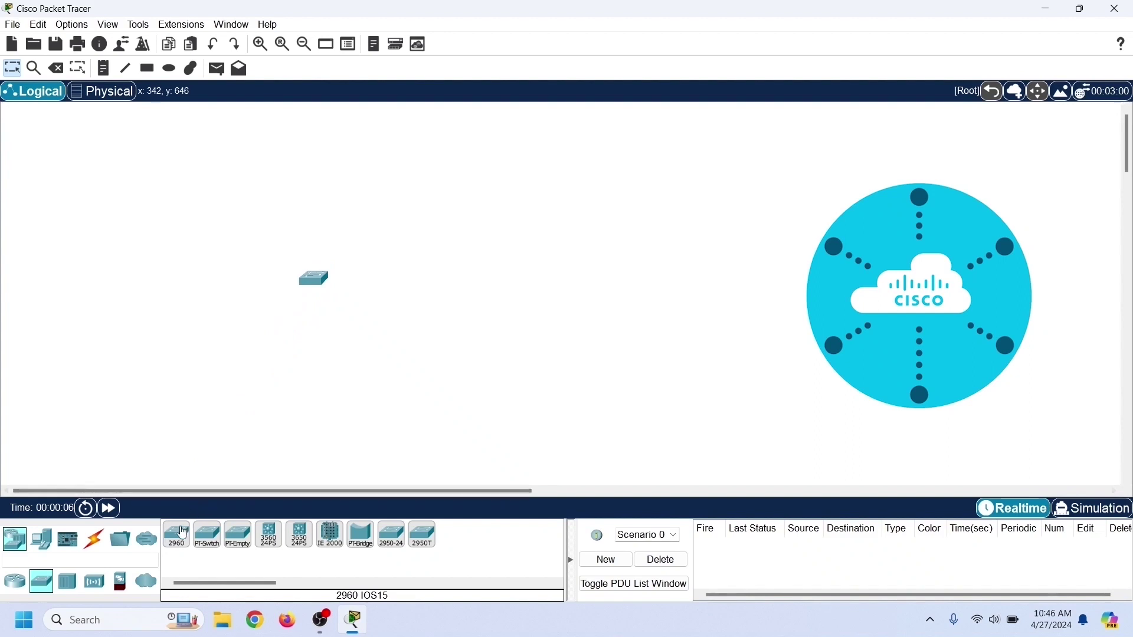
{"action": "left_click_drag", "start_coordinate": [183, 534], "coordinate": [449, 310]}
{"action": "left_click_drag", "start_coordinate": [176, 534], "coordinate": [403, 219]}
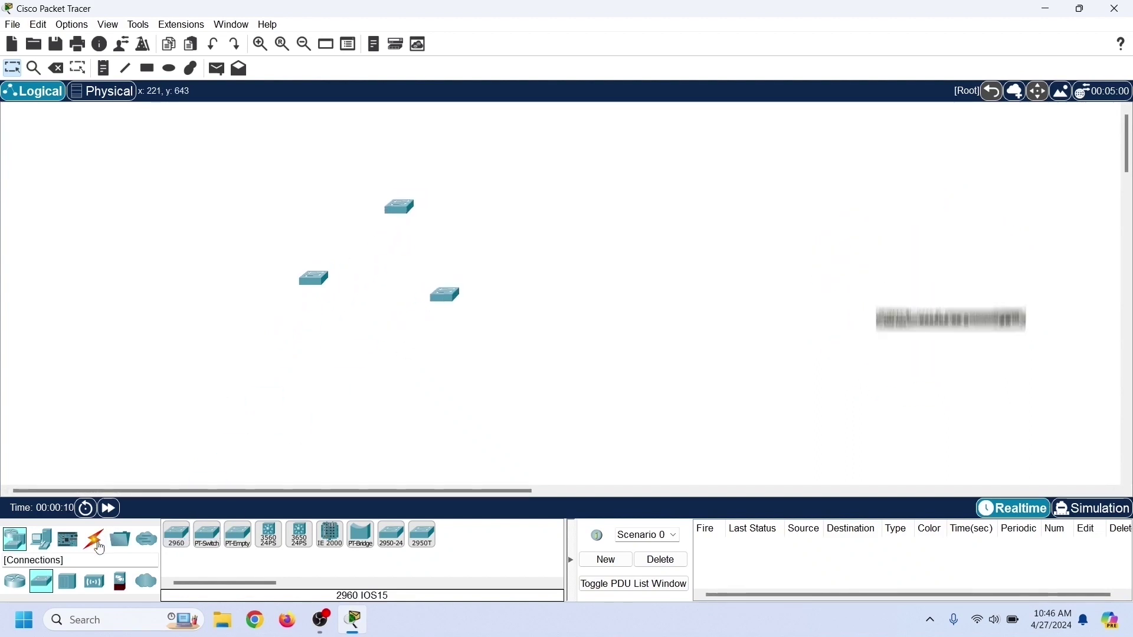
Connect the left and right switches' GigabitEthernet0/1 ports with a copper cross-over cable
{"action": "left_click", "coordinate": [97, 546]}
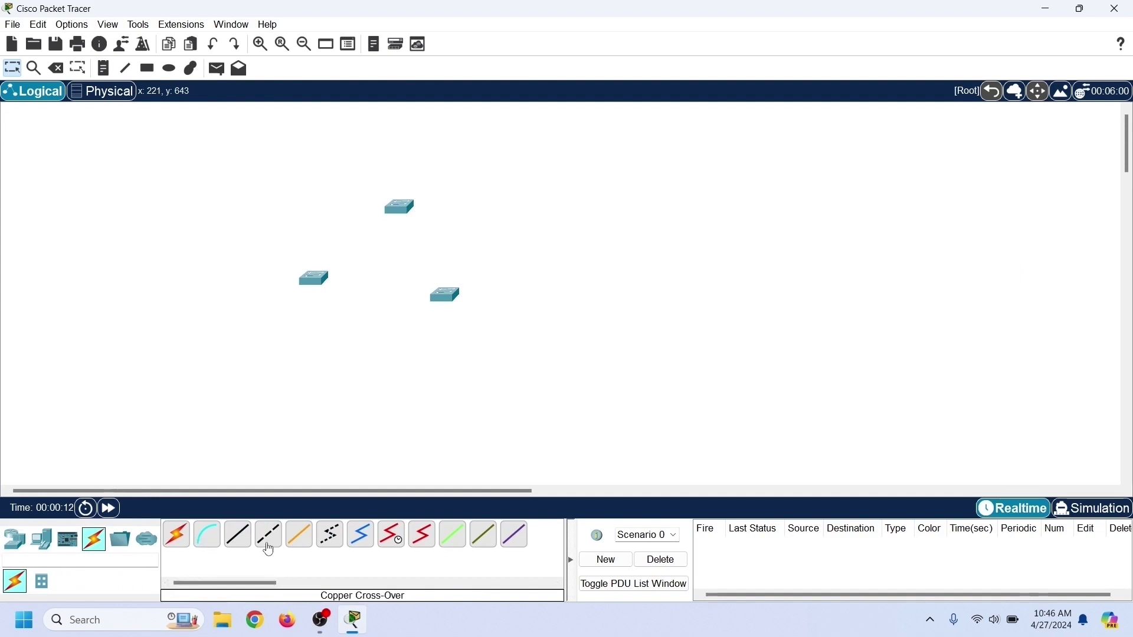
{"action": "left_click", "coordinate": [269, 540]}
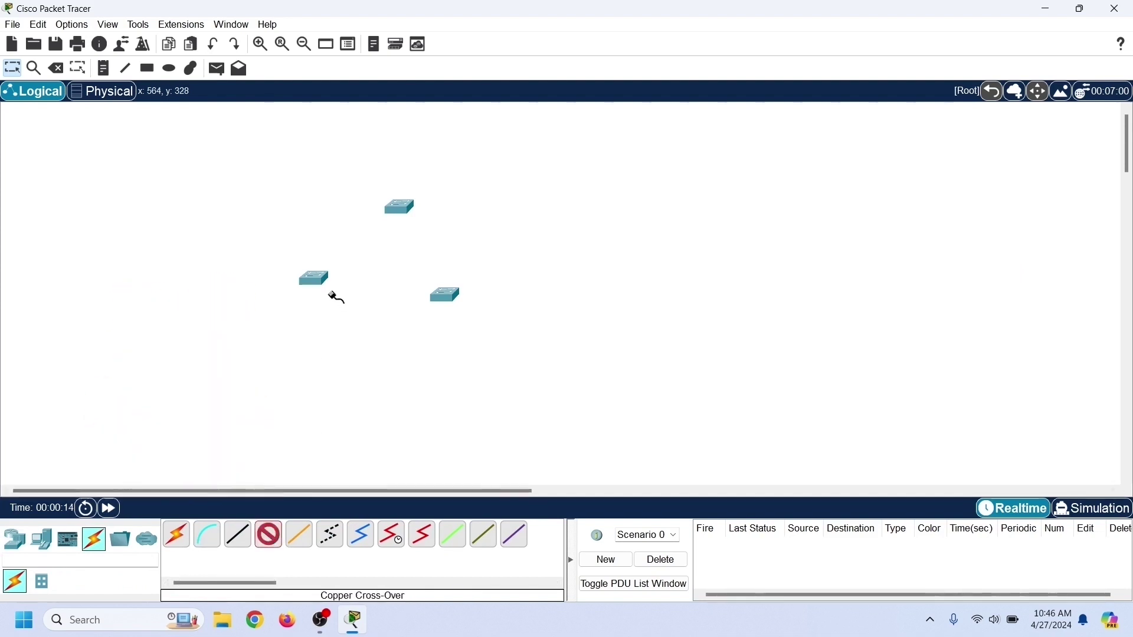
{"action": "left_click", "coordinate": [314, 278]}
{"action": "left_click", "coordinate": [374, 377]}
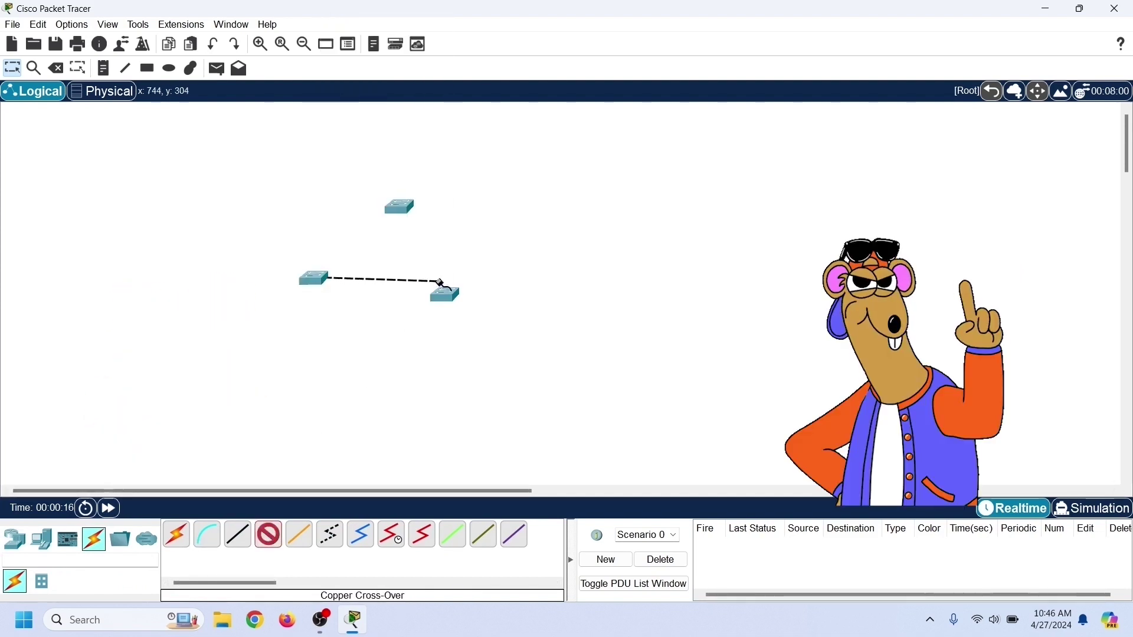
{"action": "left_click", "coordinate": [444, 294]}
{"action": "left_click", "coordinate": [472, 377]}
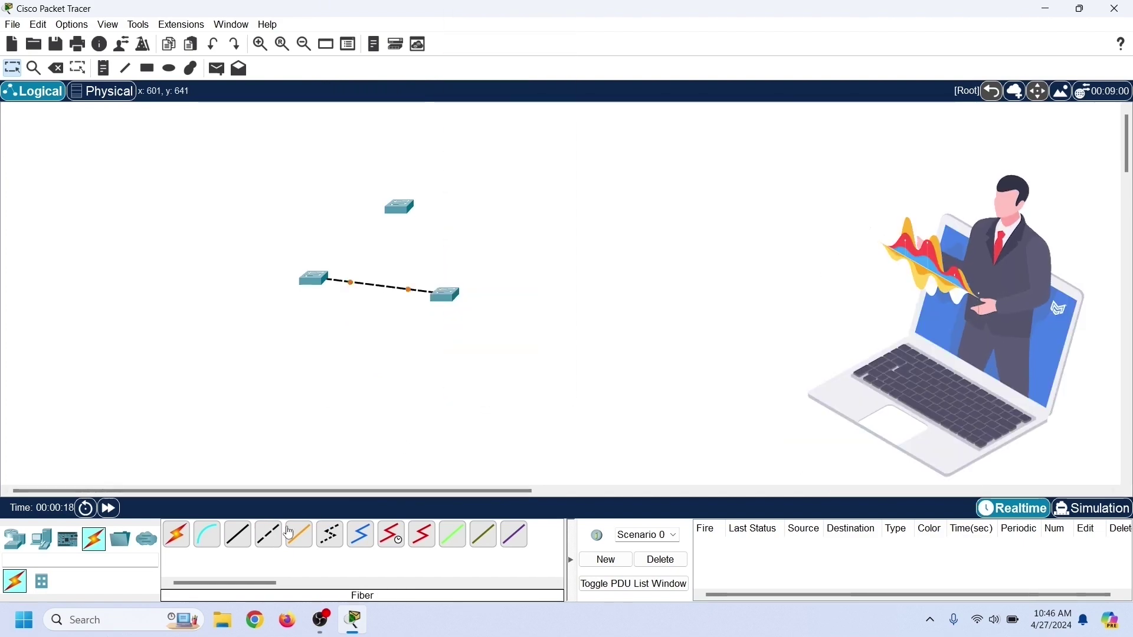
Cable the right switch's Gi0/2 to the top switch's Gi0/2, then the top switch's Gi0/1 to the left switch's Gi0/2
{"action": "left_click", "coordinate": [269, 535]}
{"action": "left_click", "coordinate": [444, 295]}
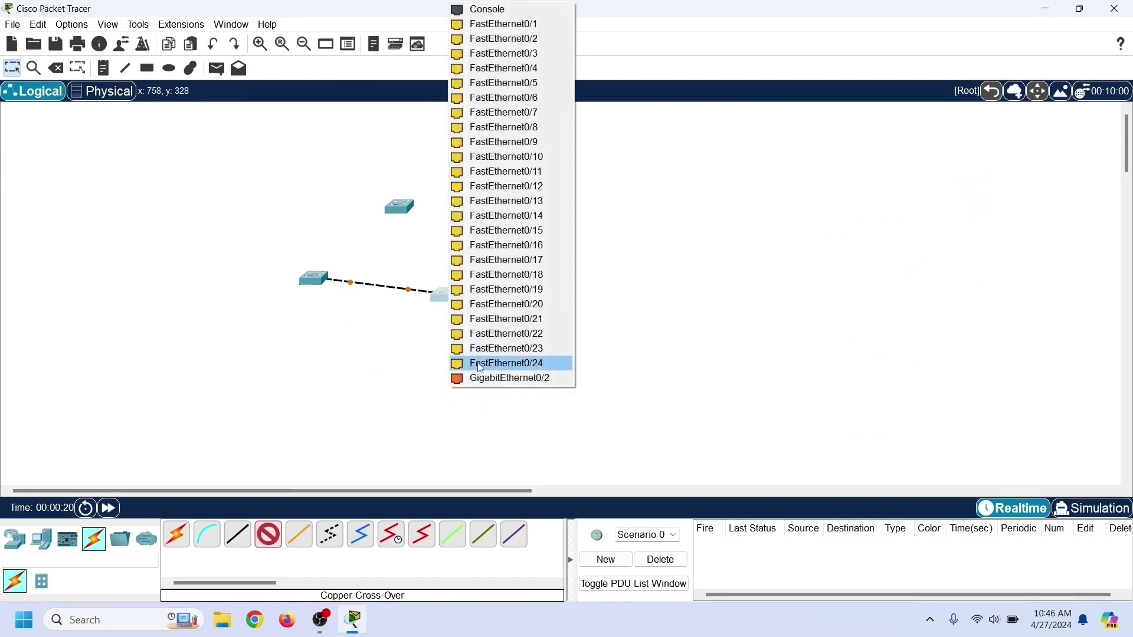
{"action": "left_click", "coordinate": [506, 379]}
{"action": "left_click", "coordinate": [399, 207]}
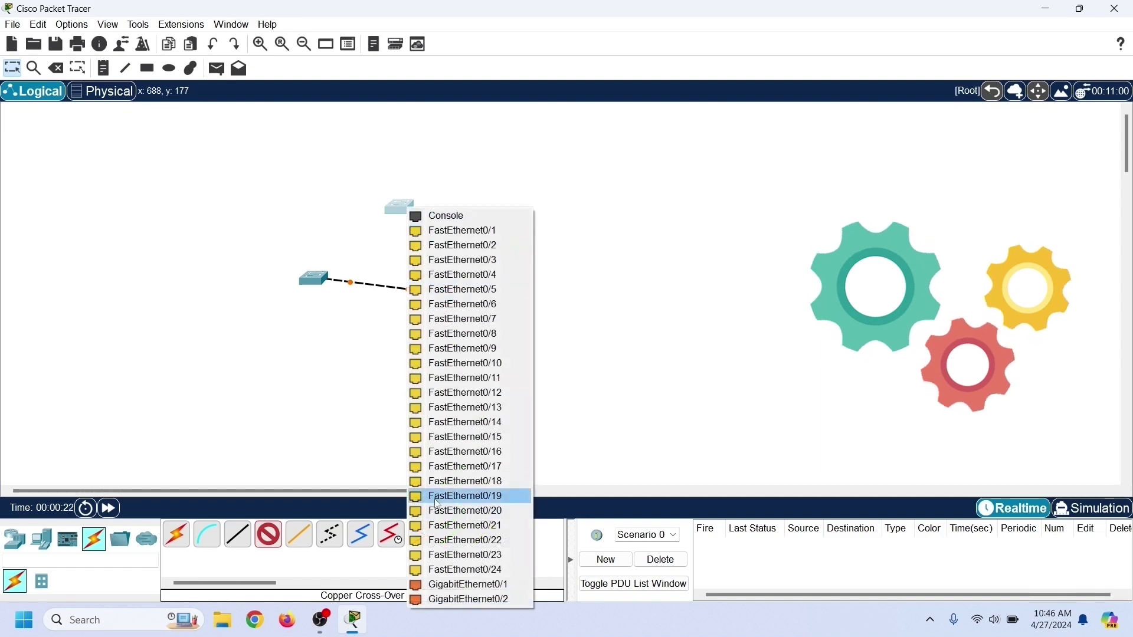
{"action": "left_click", "coordinate": [466, 600]}
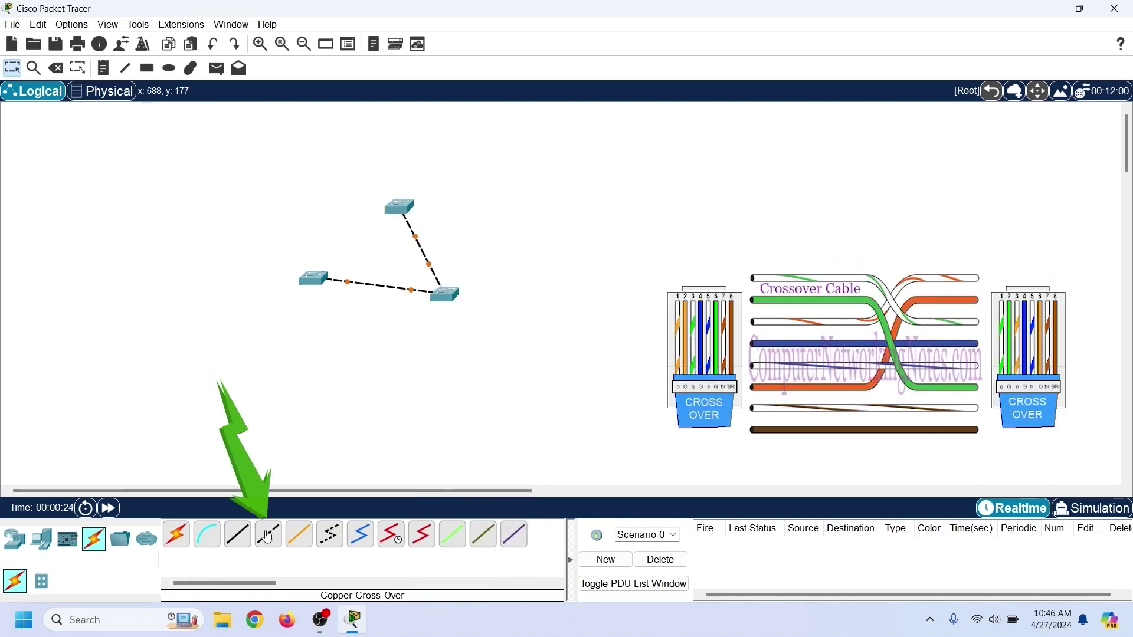
{"action": "left_click", "coordinate": [269, 535]}
{"action": "left_click", "coordinate": [399, 207]}
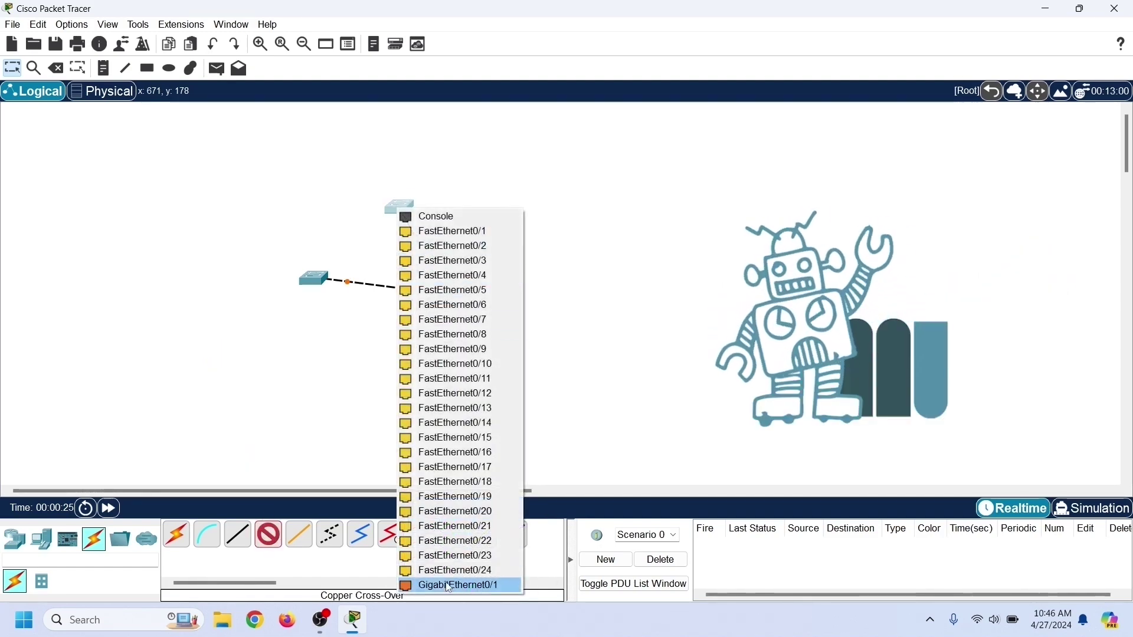
{"action": "left_click", "coordinate": [449, 585]}
{"action": "left_click", "coordinate": [311, 276]}
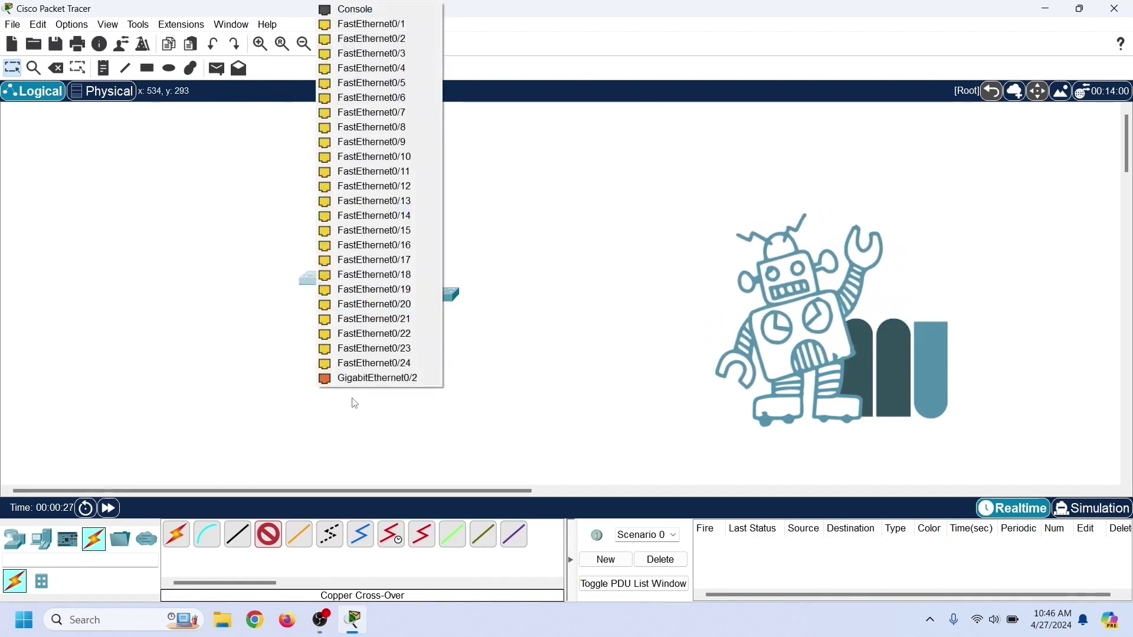
{"action": "left_click", "coordinate": [357, 379]}
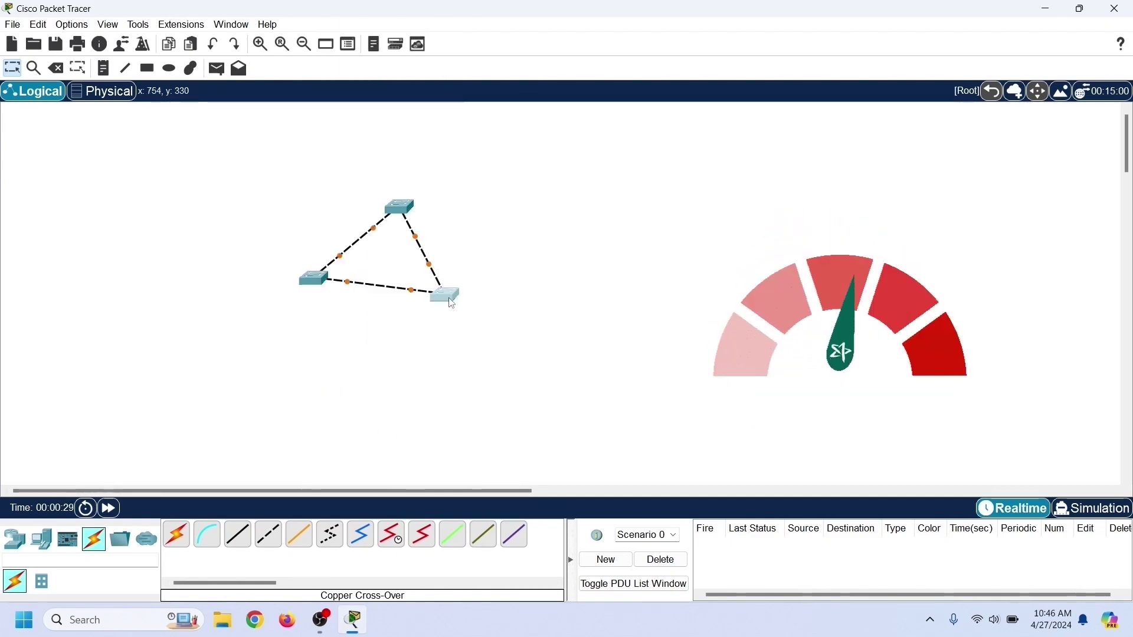
Spread the right and left switches apart to tidy the triangle layout
{"action": "left_click_drag", "start_coordinate": [452, 303], "coordinate": [513, 340]}
{"action": "left_click_drag", "start_coordinate": [324, 286], "coordinate": [299, 331]}
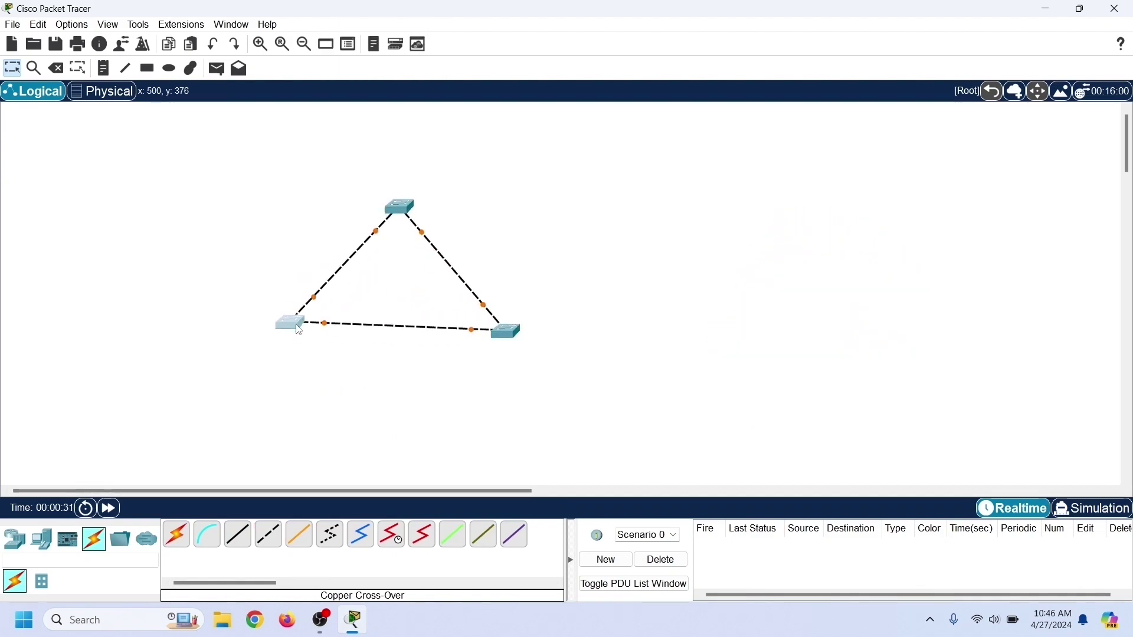
{"action": "left_click_drag", "start_coordinate": [280, 490], "coordinate": [390, 481]}
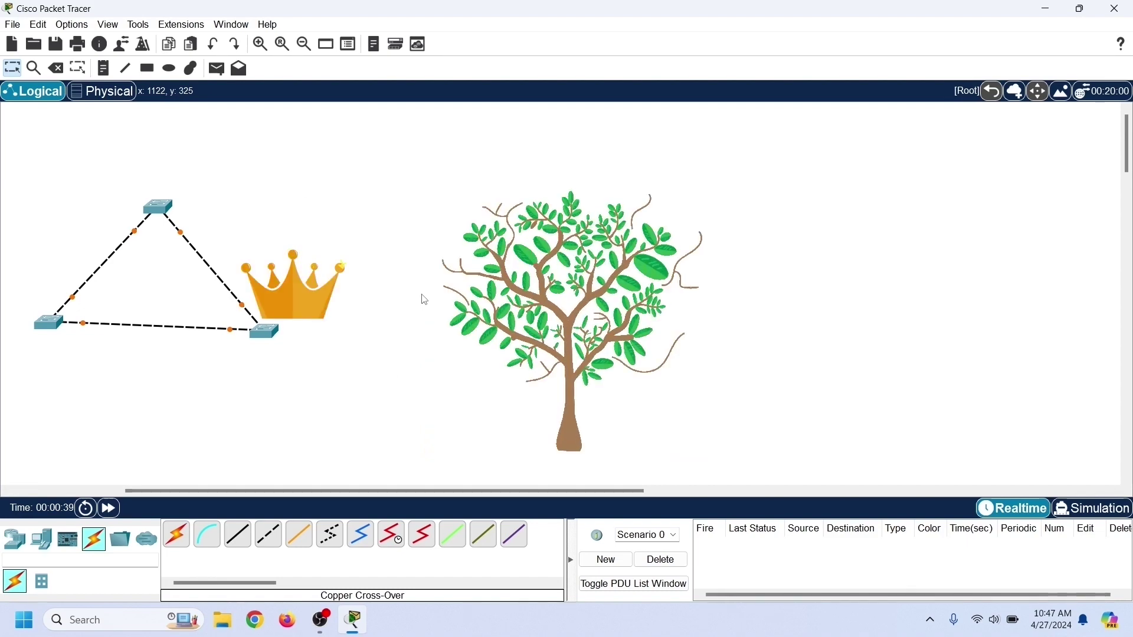
In Switch0's CLI, enter enable and show spanning-tree to see Gi0/1 as root port
{"action": "left_click", "coordinate": [52, 328]}
{"action": "left_click_drag", "start_coordinate": [506, 105], "coordinate": [578, 104]}
{"action": "left_click", "coordinate": [547, 124]}
{"action": "type", "text": "enabl"}
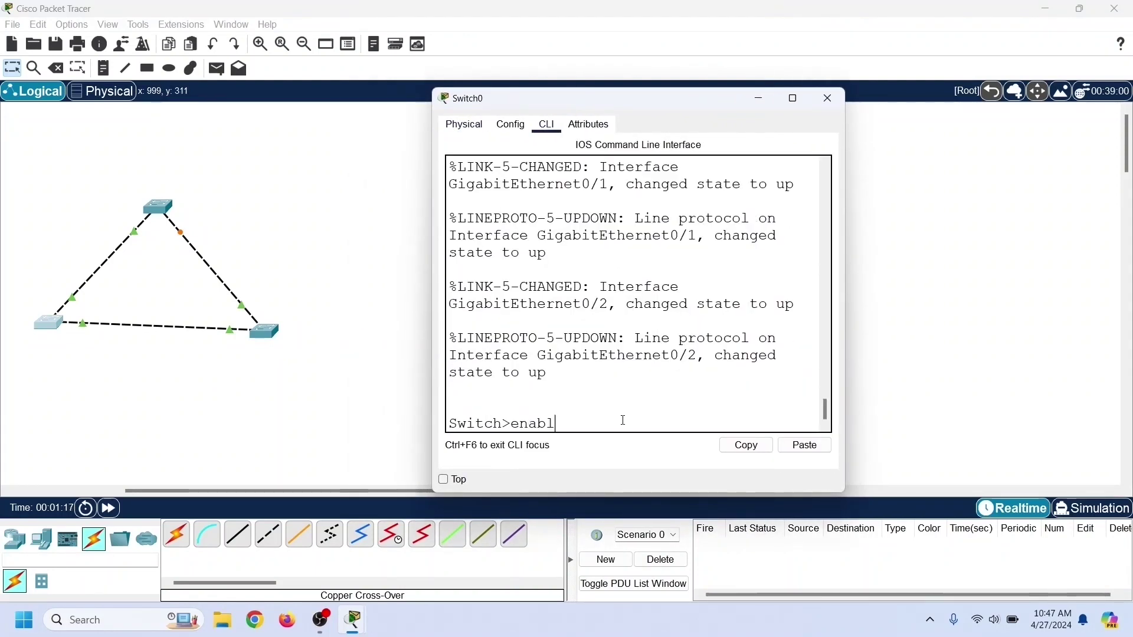
{"action": "type", "text": "e"}
{"action": "key", "text": "Return"}
{"action": "type", "text": "show spanning-tree"}
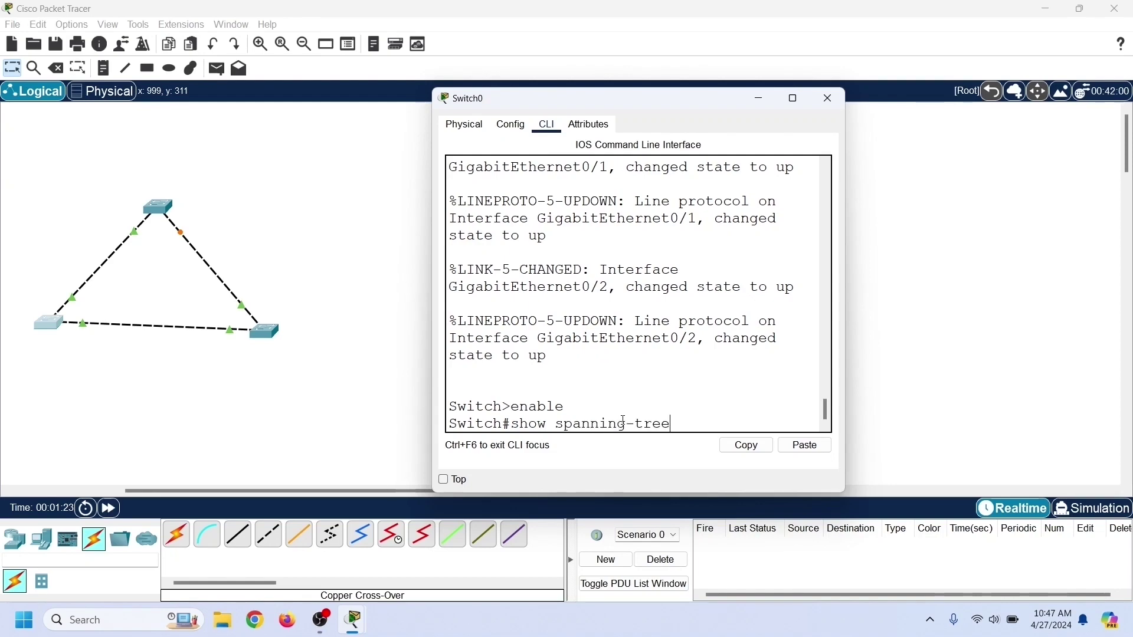
{"action": "key", "text": "Return"}
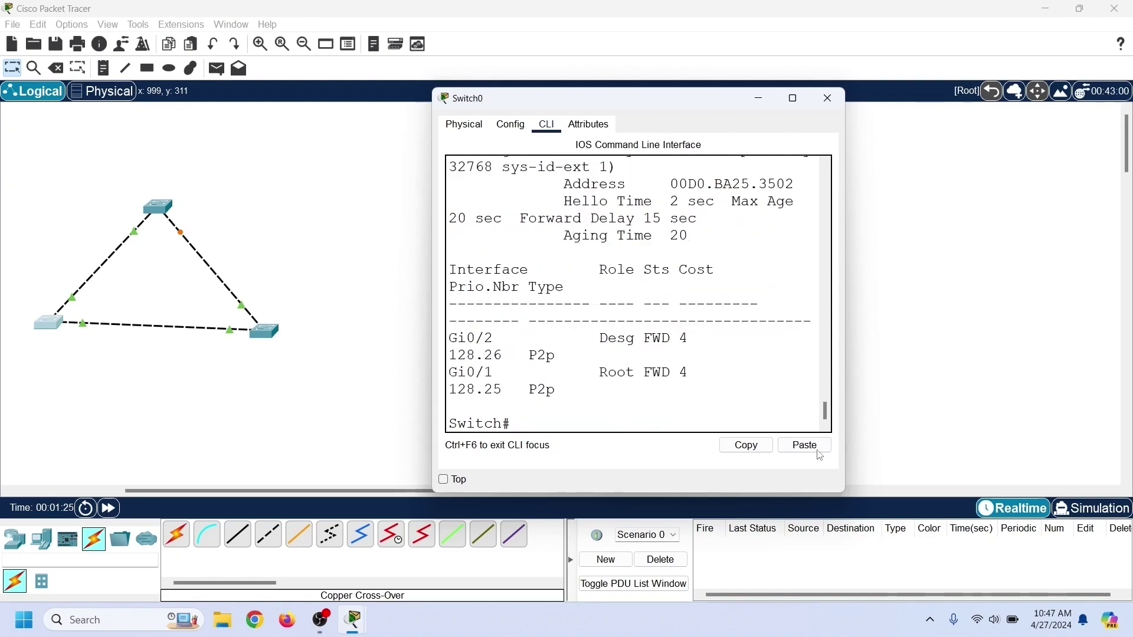
{"action": "left_click_drag", "start_coordinate": [847, 490], "coordinate": [1127, 590]}
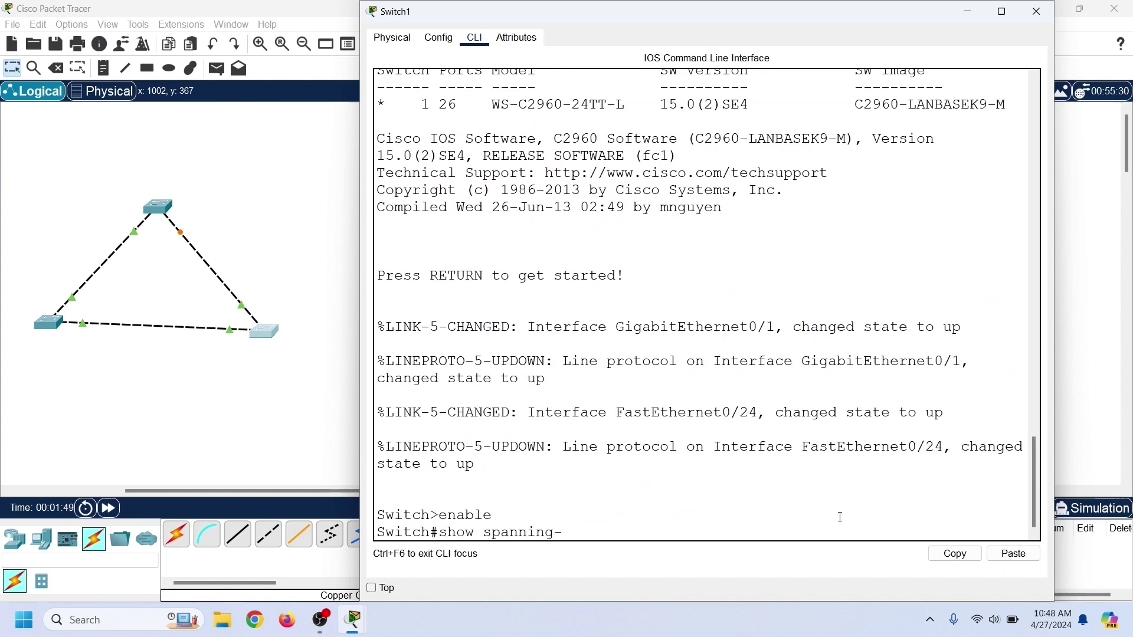
Run show spanning-tree on Switch1, showing it as root with Gi0/1 and Fa0/24 designated
{"action": "type", "text": "e"}
{"action": "key", "text": "Return"}
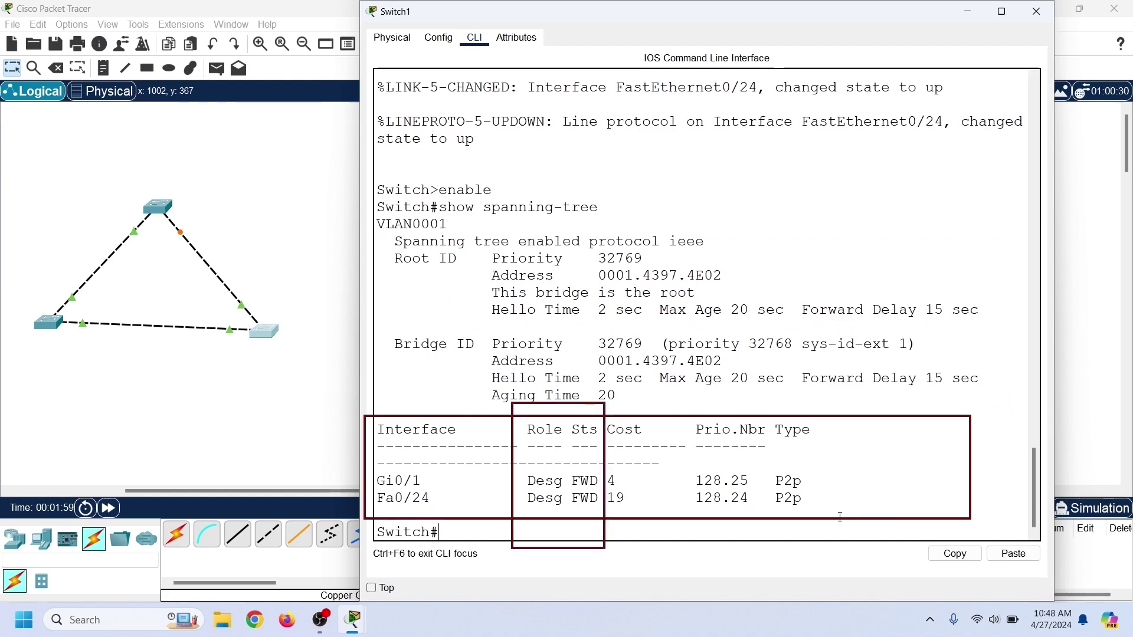
On Switch2, enter enable and show spanning-tree: Gi0/1 root forwarding, Gi0/2 alternate blocking
{"action": "type", "text": "e"}
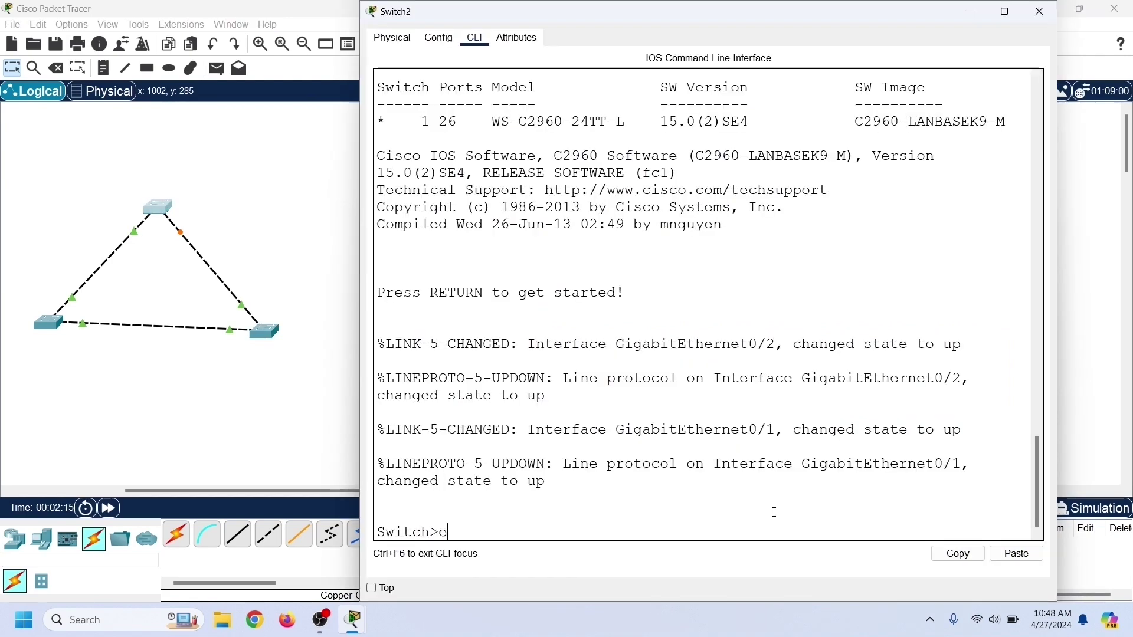
{"action": "type", "text": "nable"}
{"action": "key", "text": "Return"}
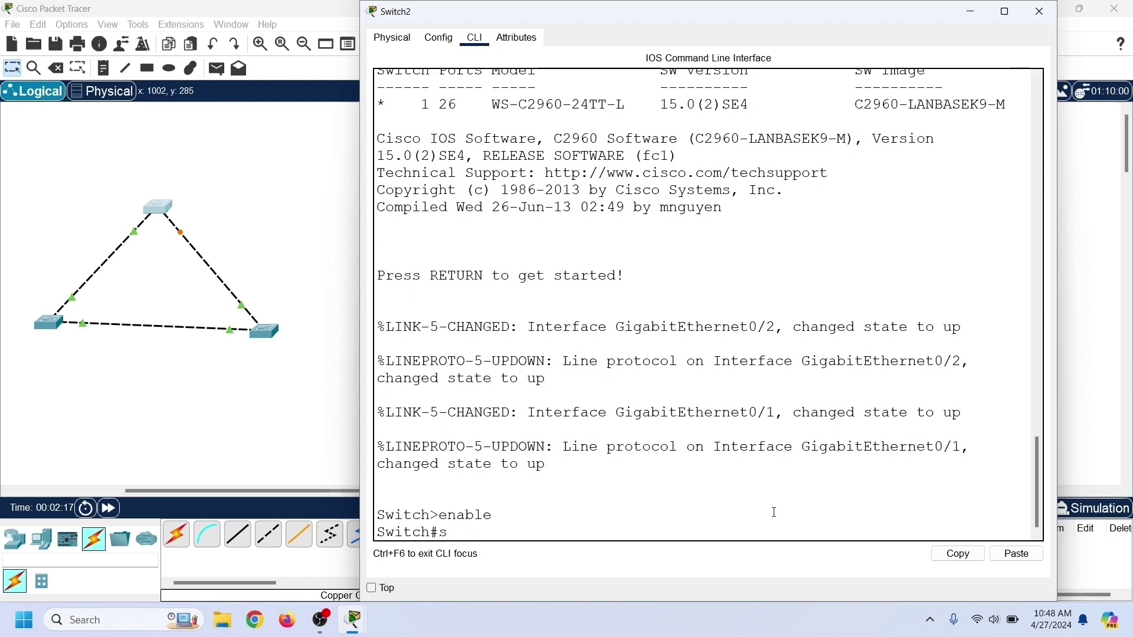
{"action": "type", "text": "show spanning"}
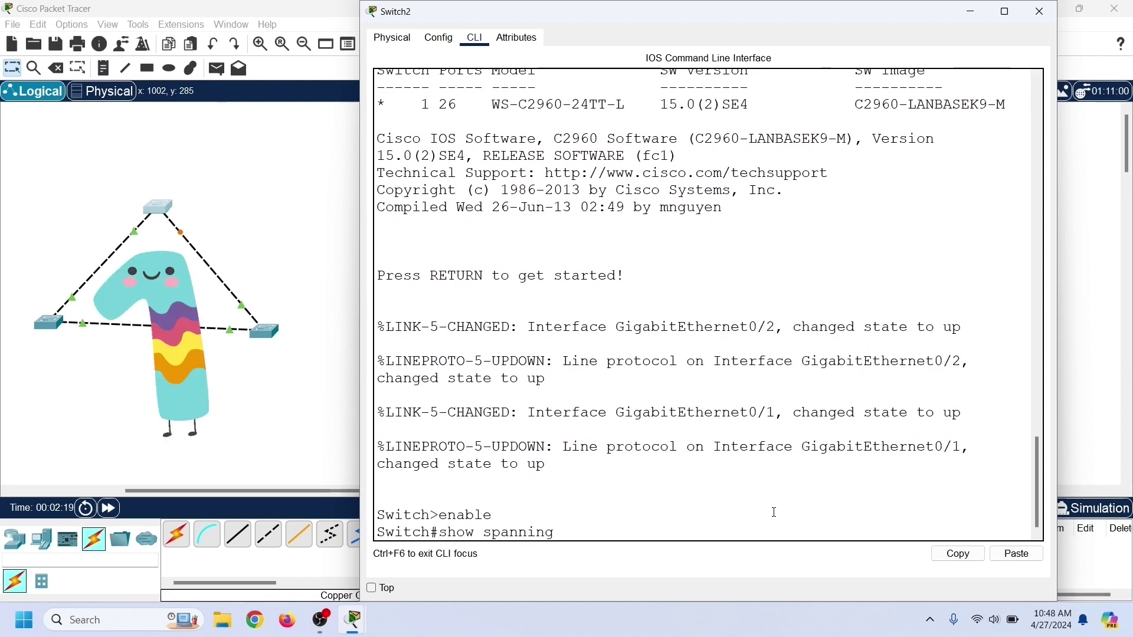
{"action": "type", "text": "-tree"}
{"action": "key", "text": "Return"}
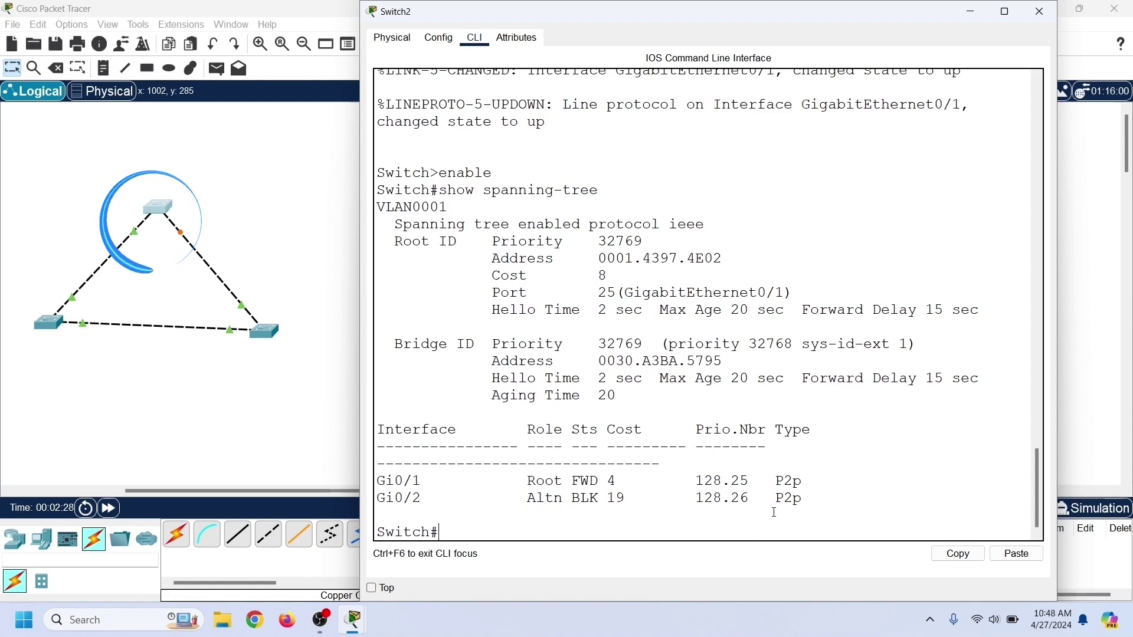
In global configuration, set spanning-tree vlan 1 priority 0 after priority 10 is rejected
{"action": "type", "text": "co"}
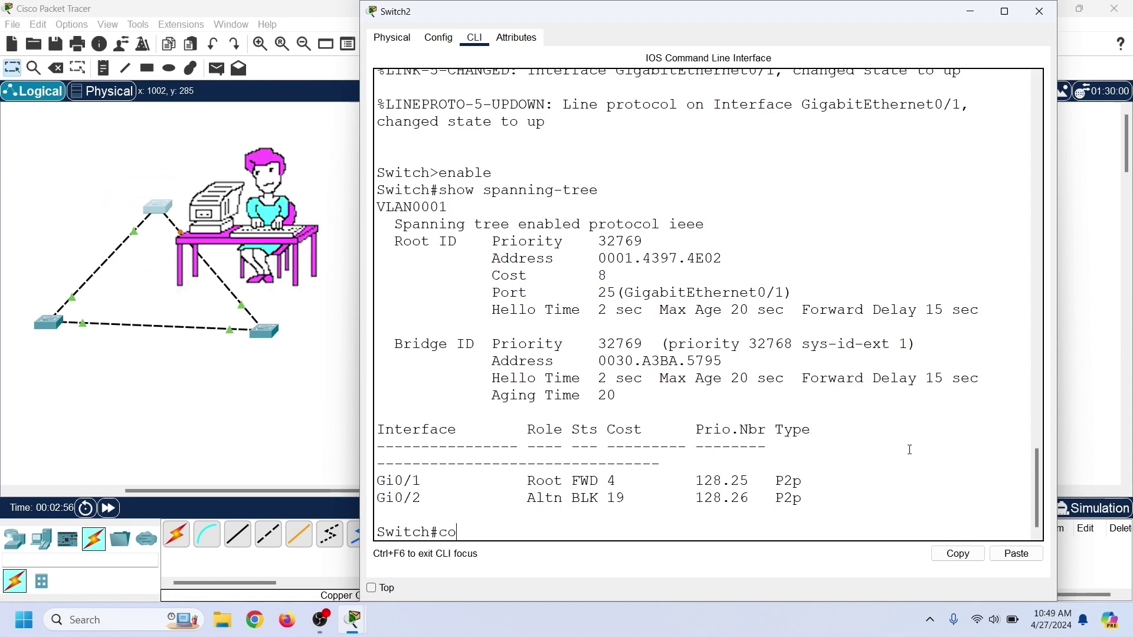
{"action": "type", "text": "nfigure termina"}
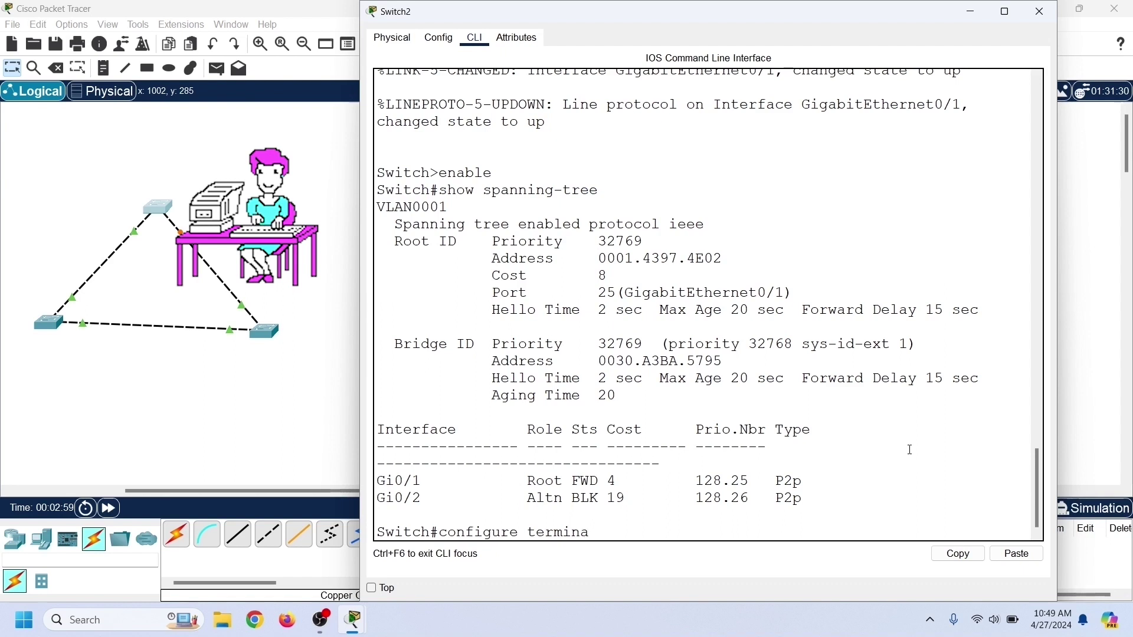
{"action": "type", "text": "l"}
{"action": "key", "text": "Return"}
{"action": "type", "text": "spanning-tree vla"}
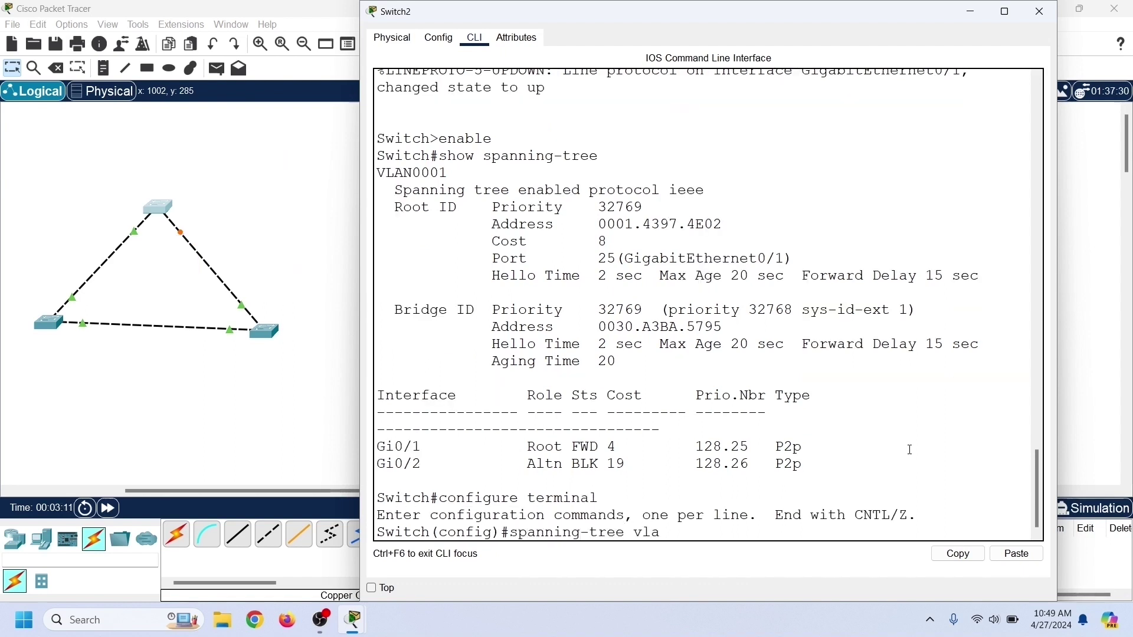
{"action": "type", "text": "n 1 priority ?"}
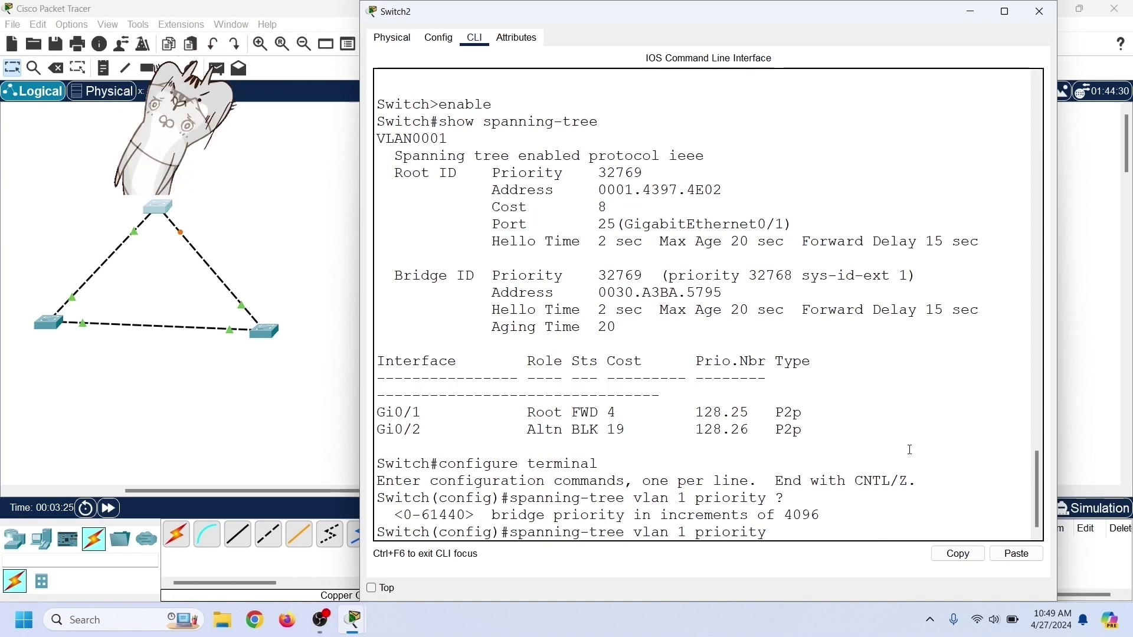
{"action": "type", "text": "10"}
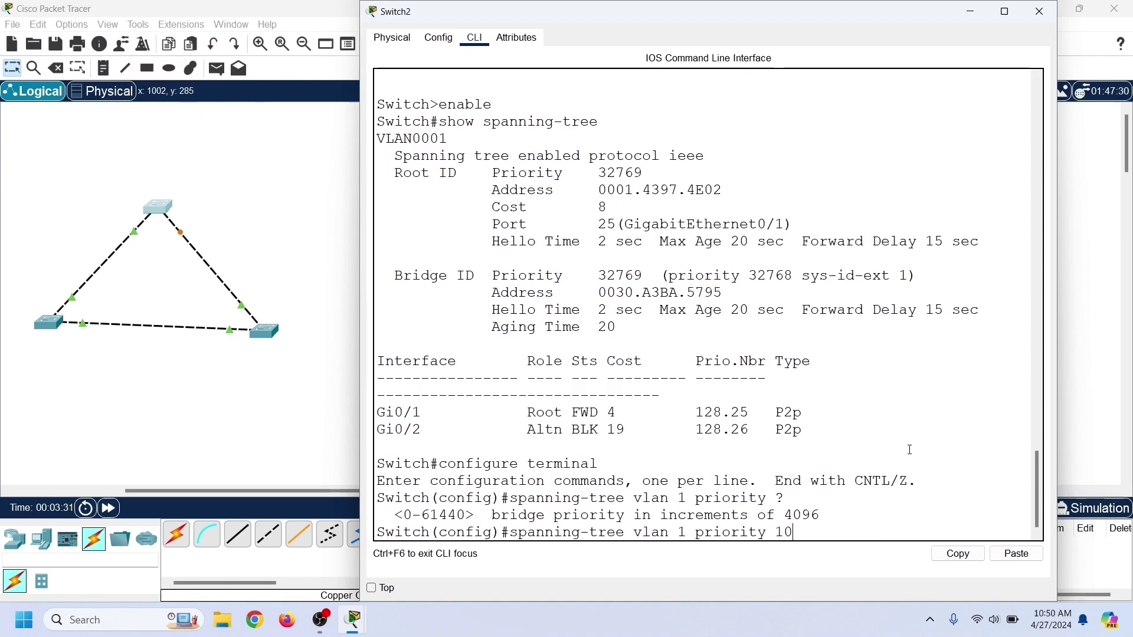
{"action": "key", "text": "Return"}
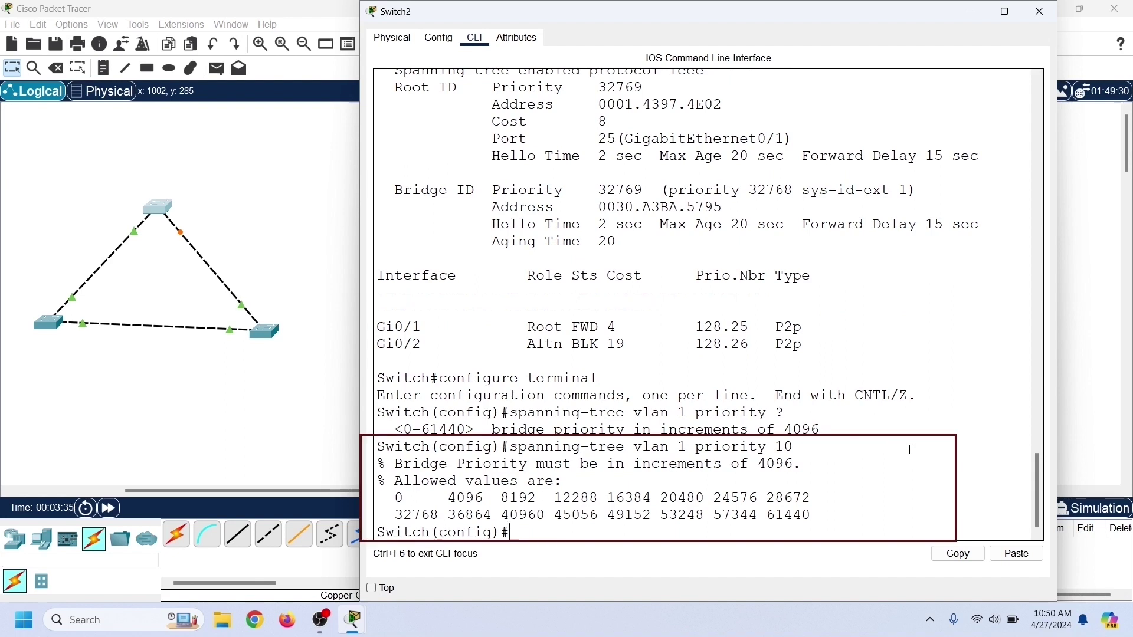
{"action": "type", "text": "spanning-tree vlan 1 priority 1"}
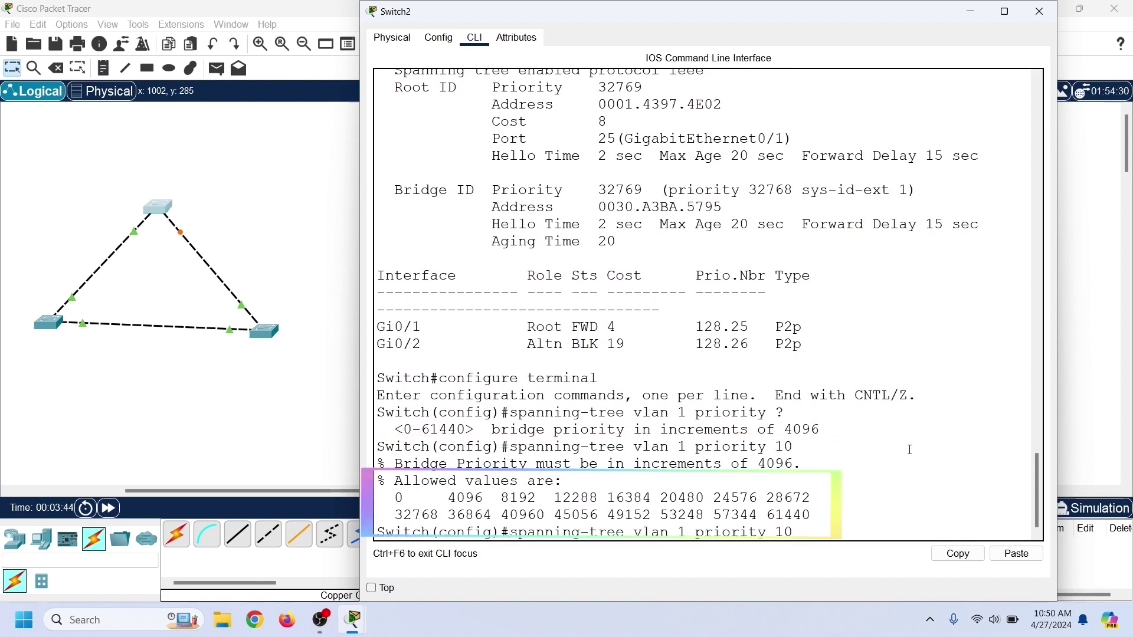
{"action": "key", "text": "BackSpace"}
{"action": "type", "text": "0"}
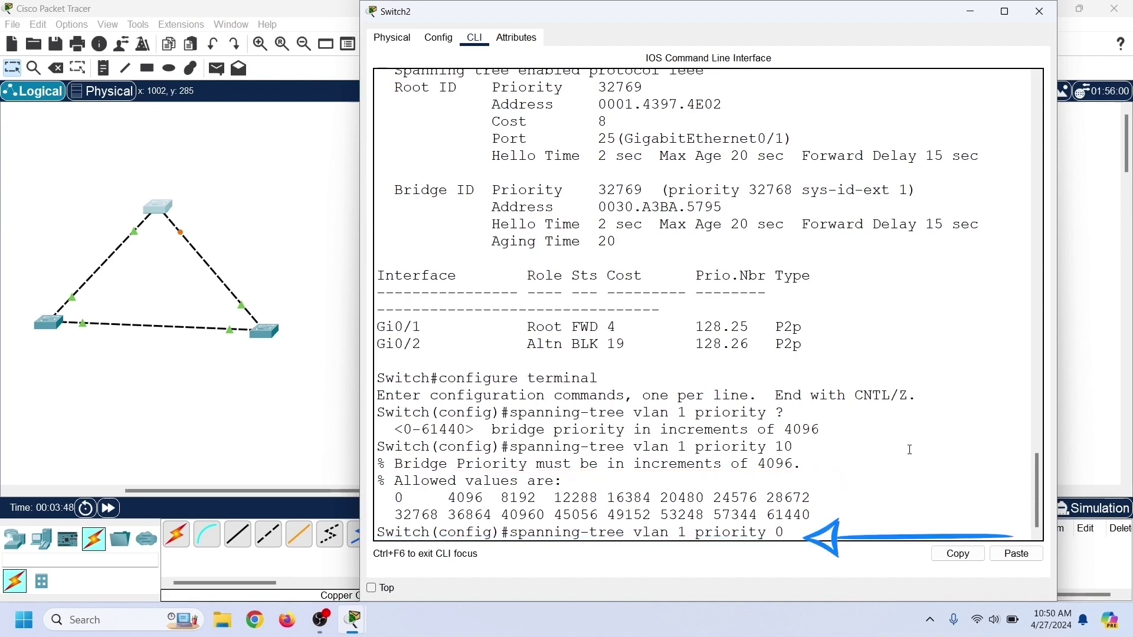
{"action": "key", "text": "Return"}
Exit configuration mode and run show spanning-tree to confirm Switch2 is root bridge
{"action": "type", "text": "exit"}
{"action": "key", "text": "Return"}
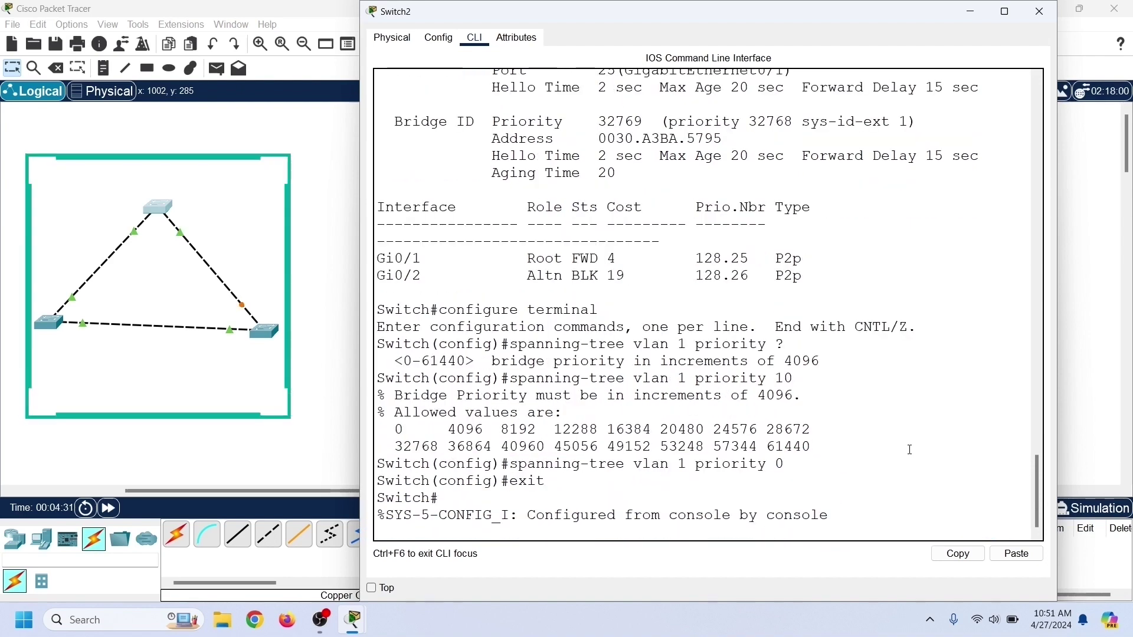
{"action": "key", "text": "Return"}
{"action": "type", "text": "show "}
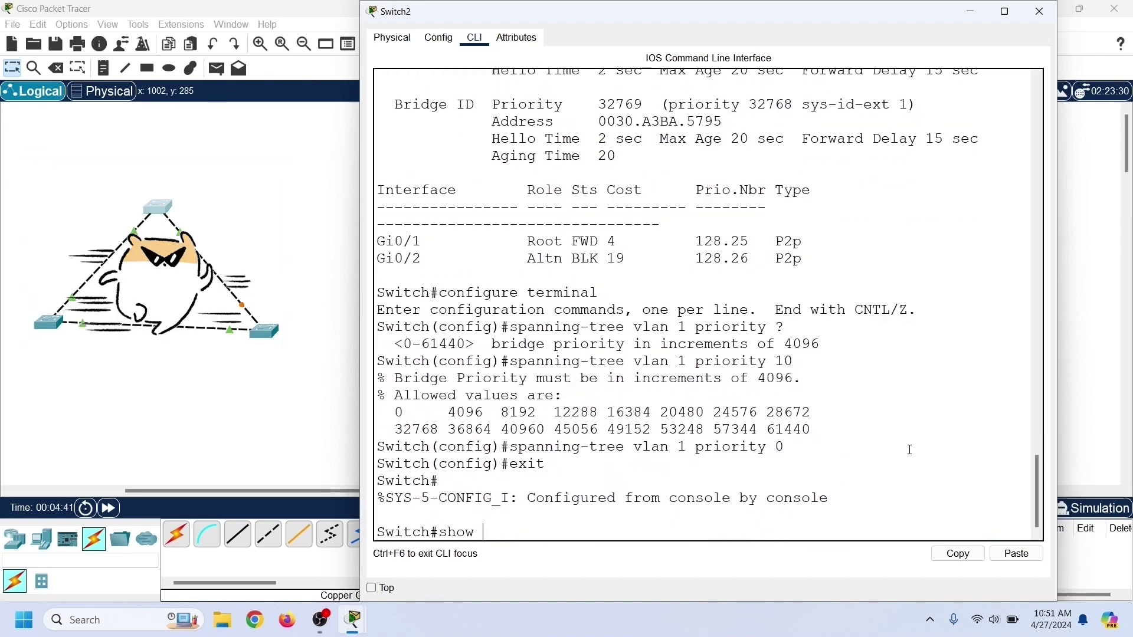
{"action": "type", "text": "spanning-"}
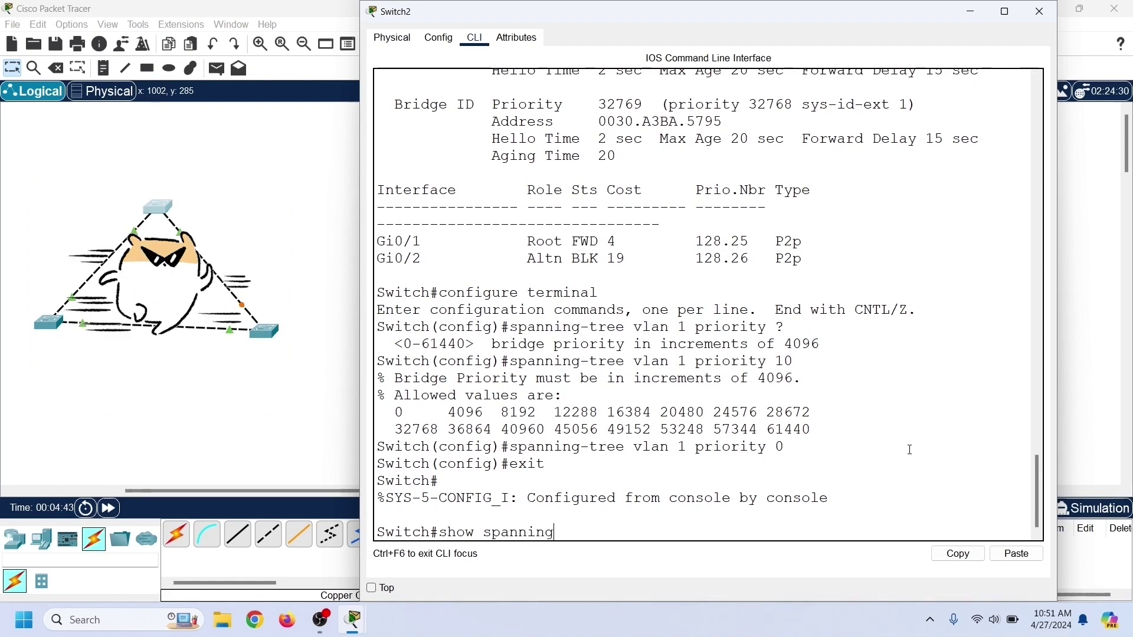
{"action": "type", "text": "tree"}
{"action": "key", "text": "Return"}
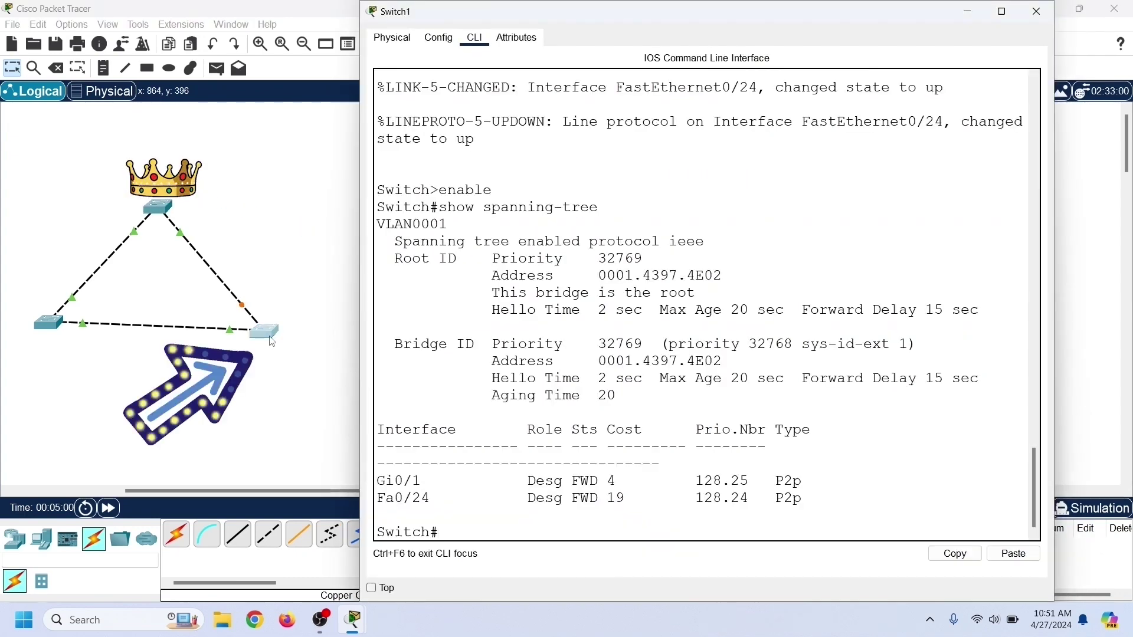
Rerun show spanning-tree on Switch1: new priority-1 root, Gi0/1 root forwarding, Fa0/24 alternate blocking
{"action": "key", "text": "Up"}
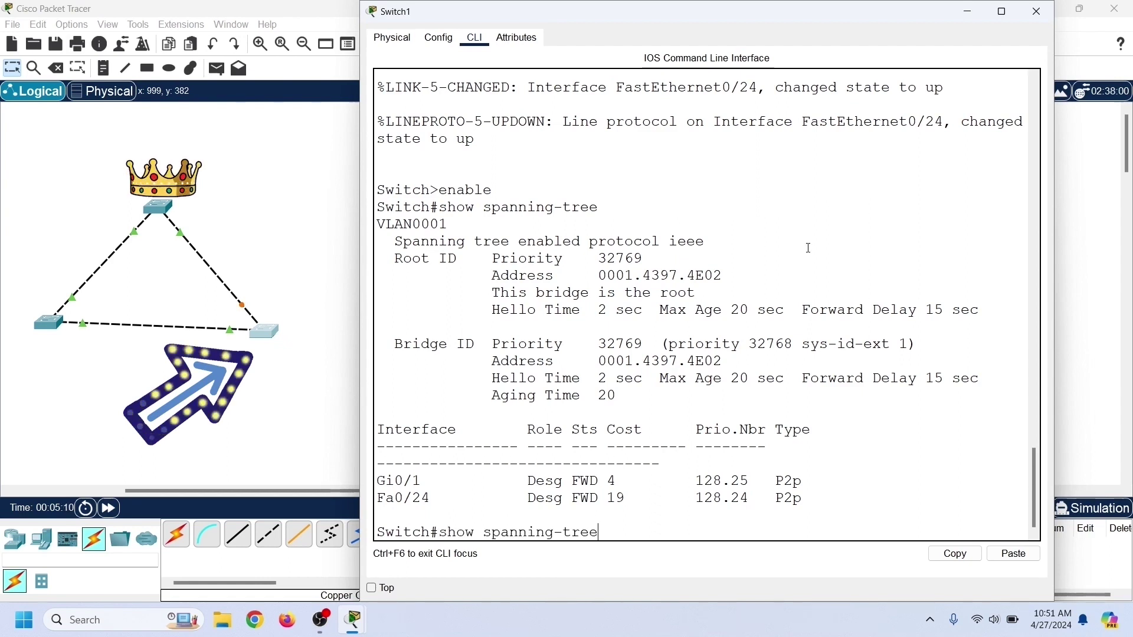
{"action": "key", "text": "Return"}
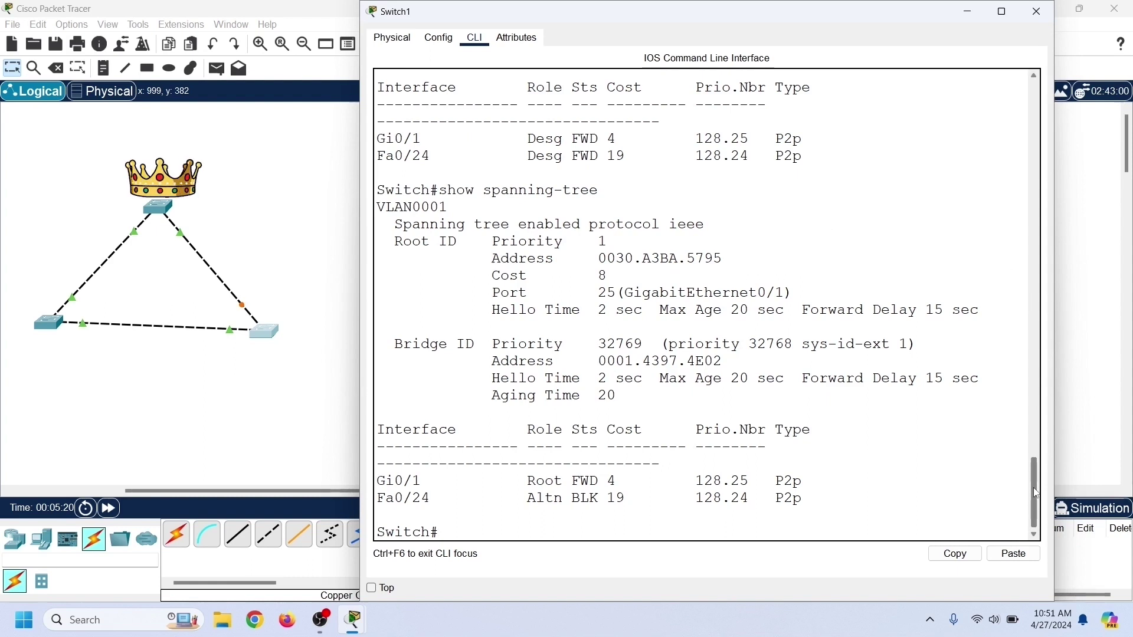
{"action": "left_click_drag", "start_coordinate": [1037, 494], "coordinate": [1037, 463]}
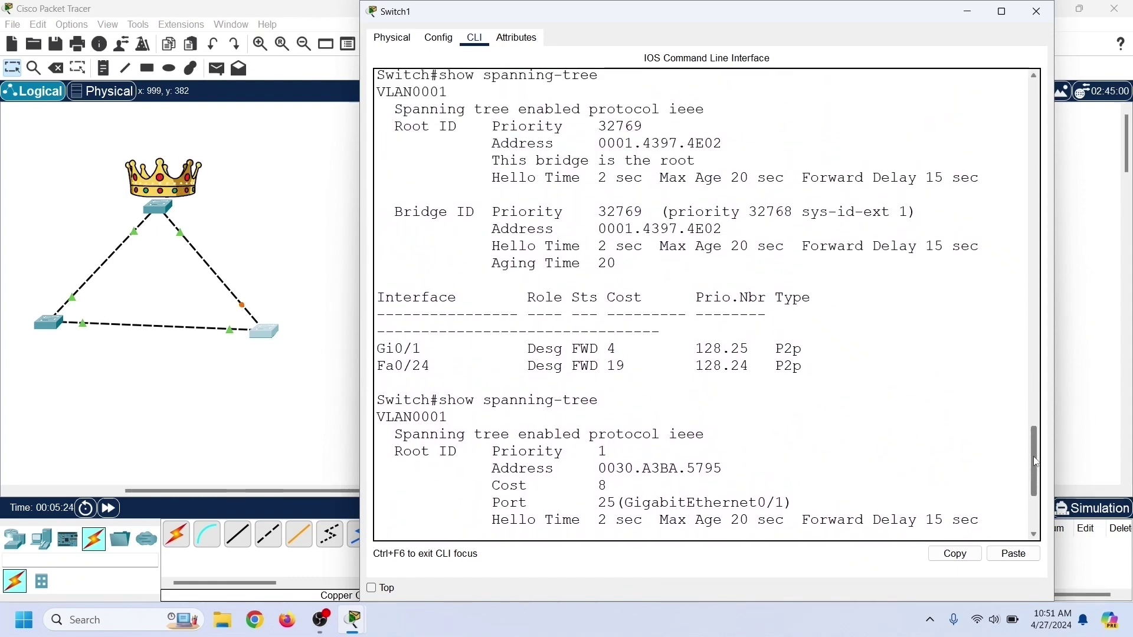
{"action": "left_click_drag", "start_coordinate": [1037, 463], "coordinate": [1037, 466]}
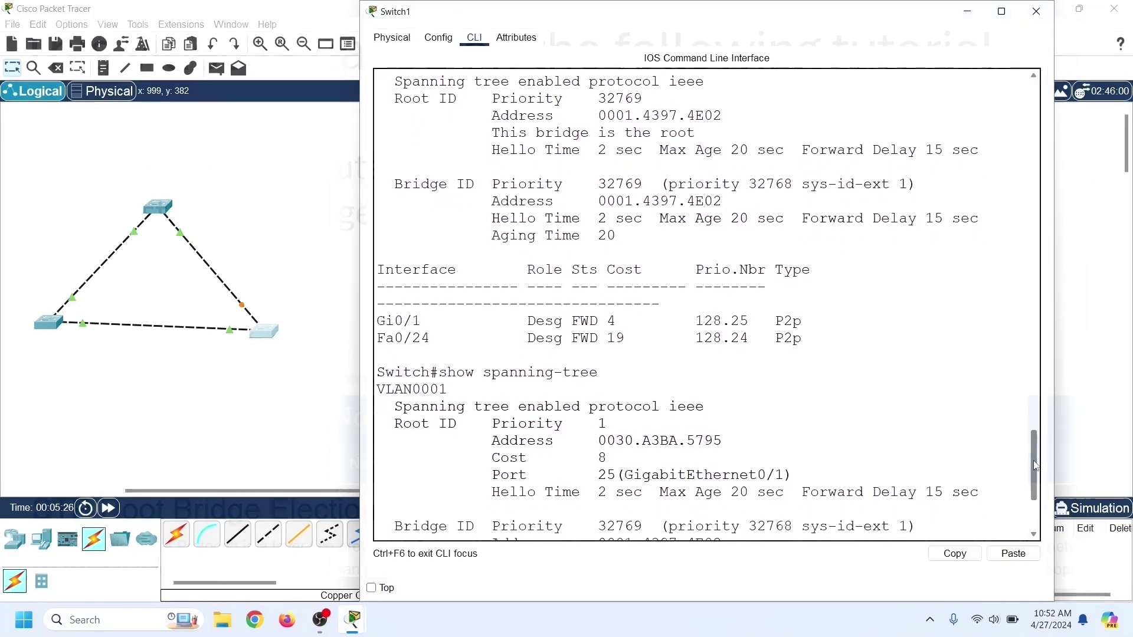